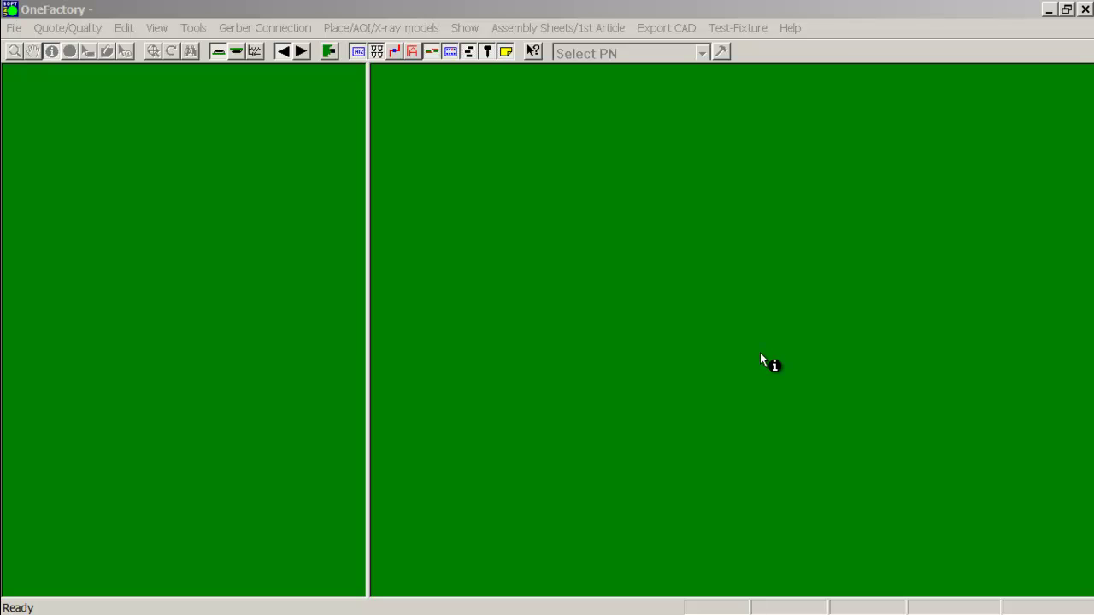
Step: Smart-open the project folder 1-a-DEMO SETUP FOR PRONTO-6-09 to list its CAD and Gerber input files
{"action": "left_click", "coordinate": [12, 28]}
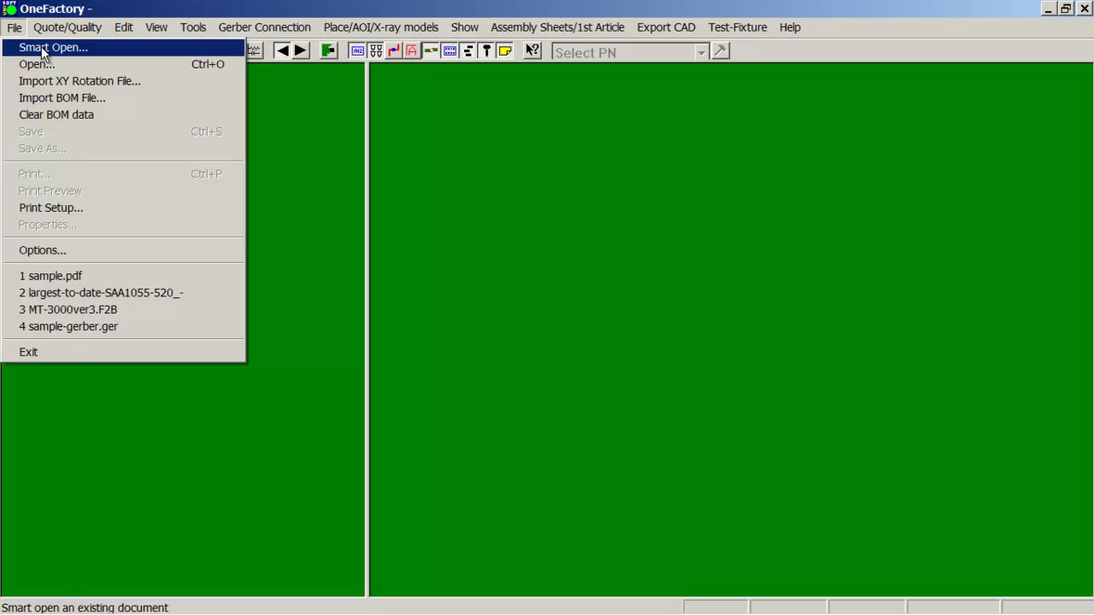
{"action": "left_click", "coordinate": [41, 46]}
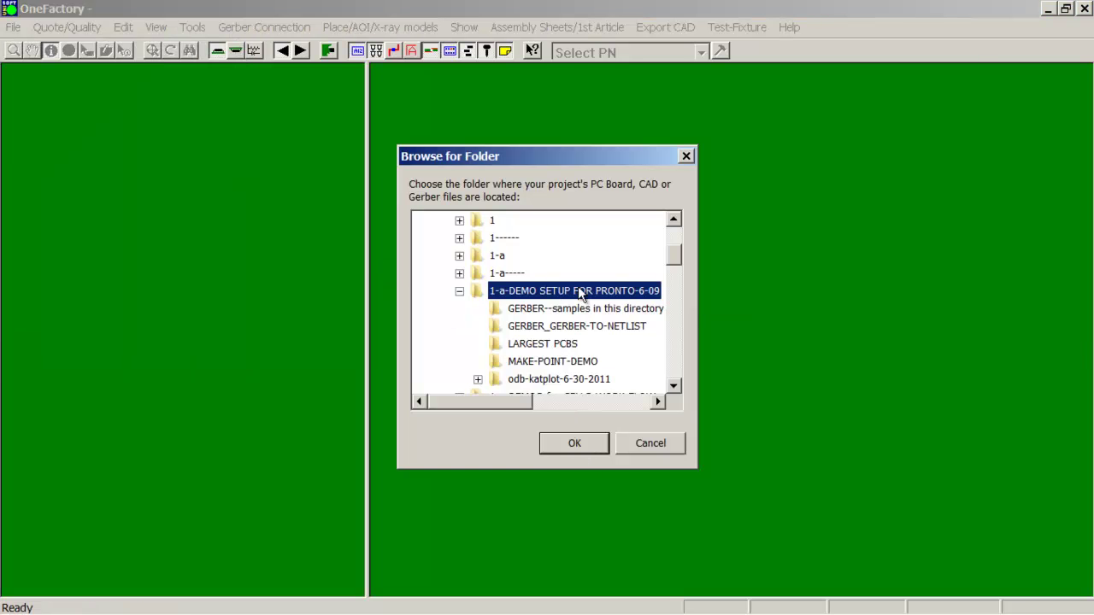
{"action": "left_click", "coordinate": [576, 445]}
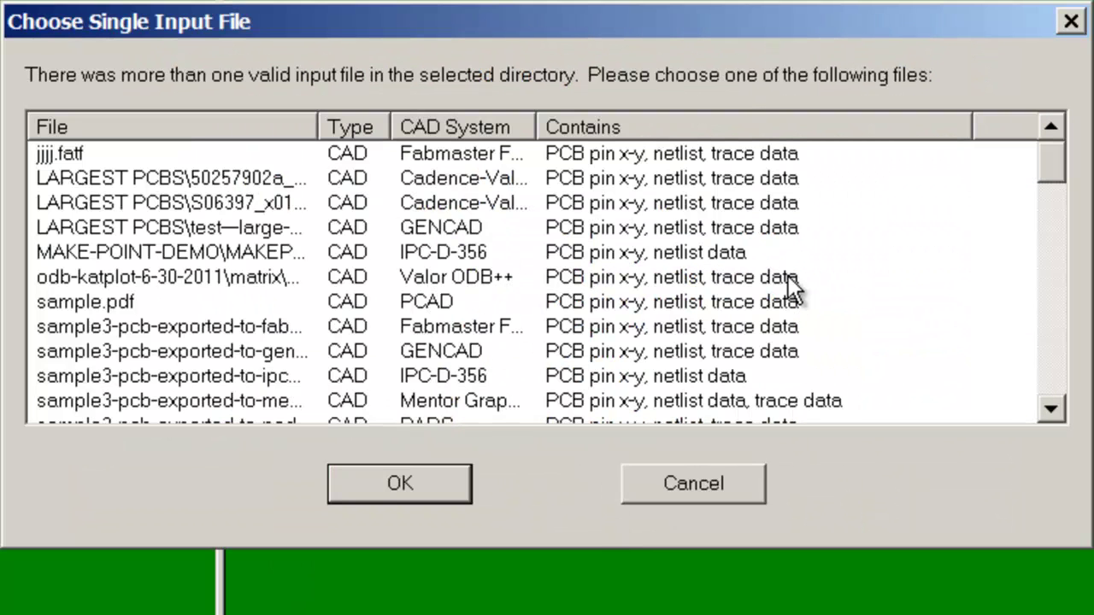
Step: Widen the CAD System and Type columns of the input file list and load the PCAD file sample.pdf
{"action": "left_click_drag", "start_coordinate": [531, 128], "coordinate": [590, 137]}
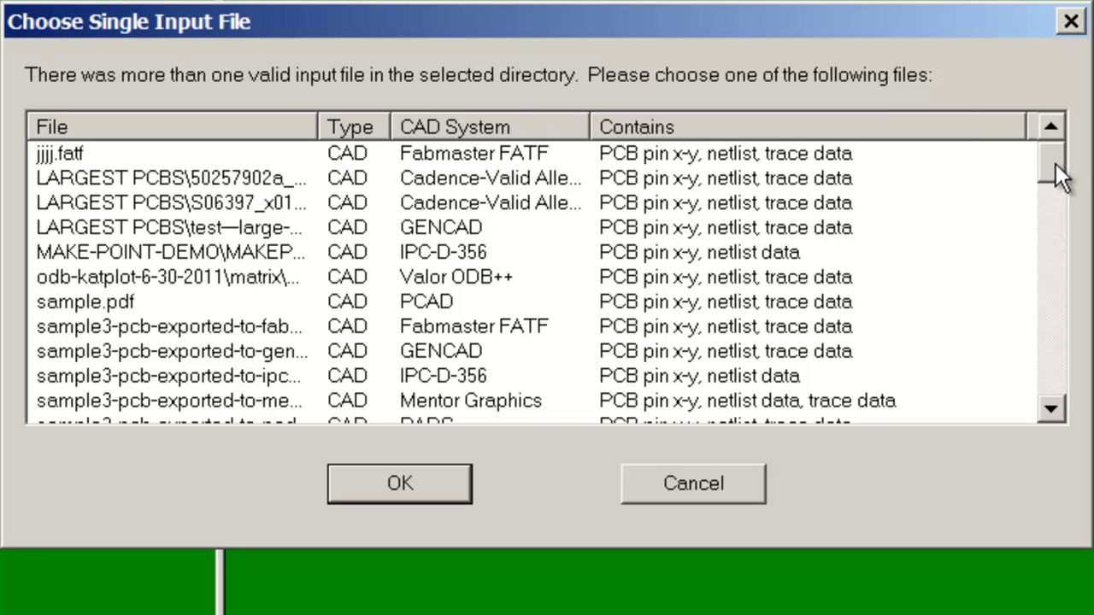
{"action": "mouse_move", "coordinate": [1056, 163]}
{"action": "left_mouse_down"}
{"action": "mouse_move", "coordinate": [1055, 188]}
{"action": "mouse_move", "coordinate": [1052, 164]}
{"action": "left_mouse_up"}
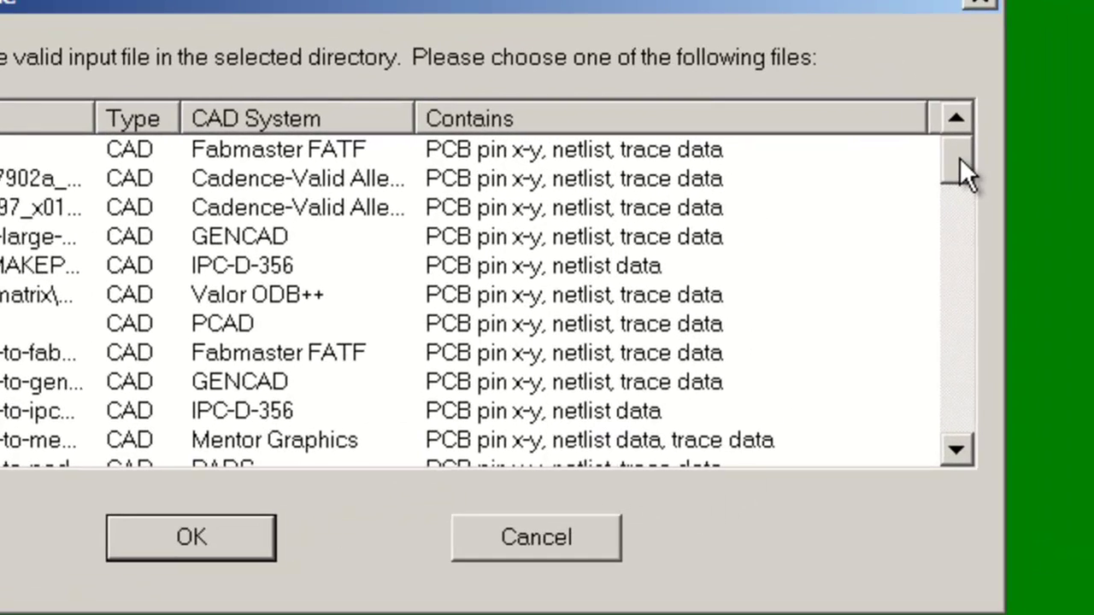
{"action": "left_click_drag", "start_coordinate": [1053, 160], "coordinate": [1053, 192]}
{"action": "left_click_drag", "start_coordinate": [960, 195], "coordinate": [985, 361]}
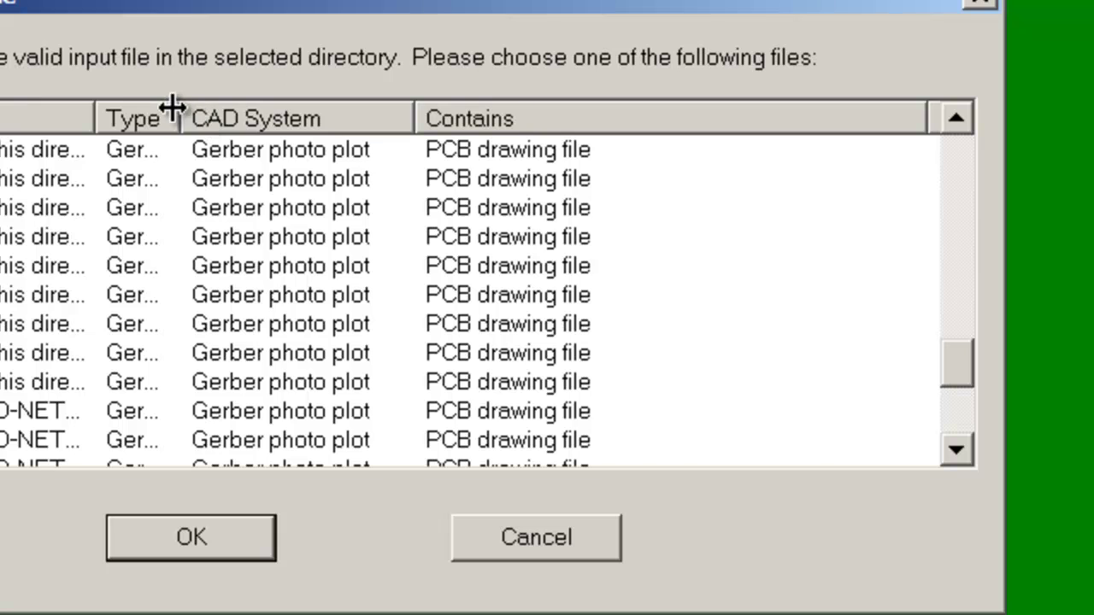
{"action": "left_click_drag", "start_coordinate": [171, 105], "coordinate": [291, 115]}
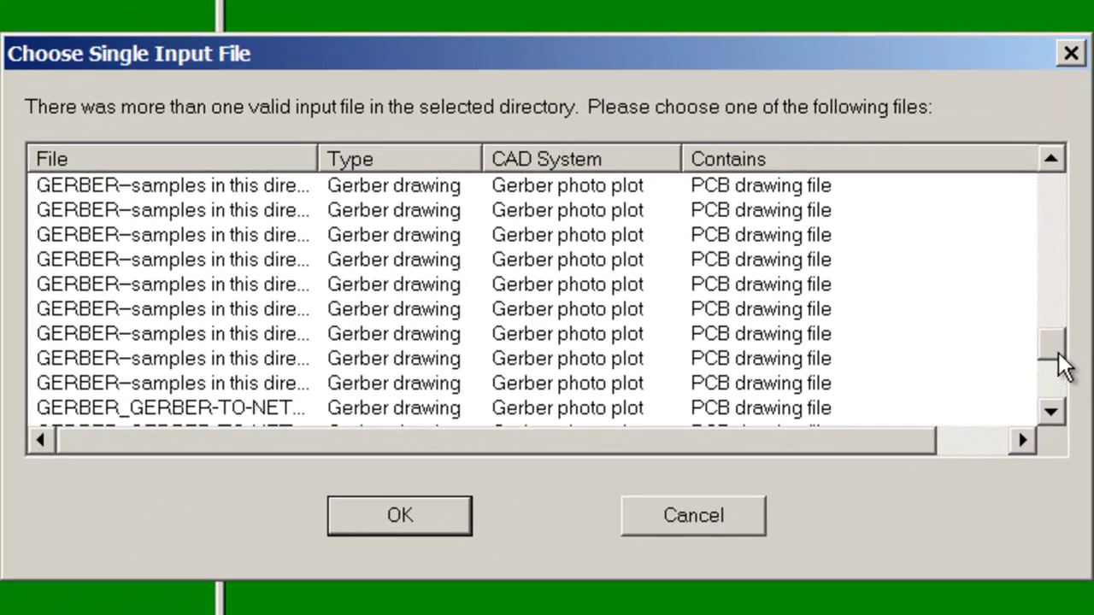
{"action": "left_click_drag", "start_coordinate": [1064, 366], "coordinate": [1057, 162]}
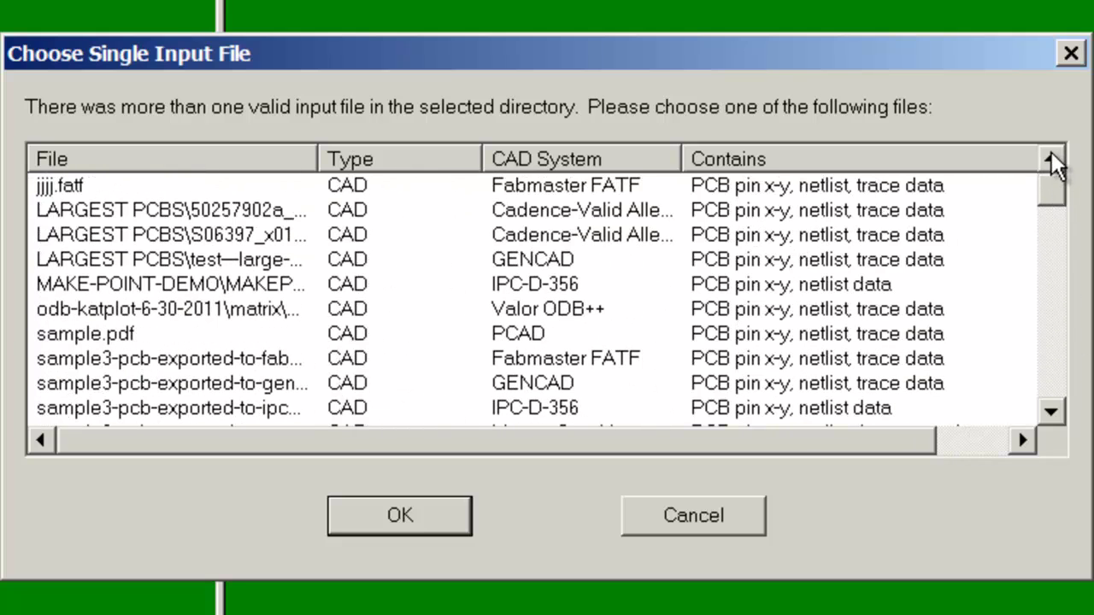
{"action": "left_click", "coordinate": [253, 337]}
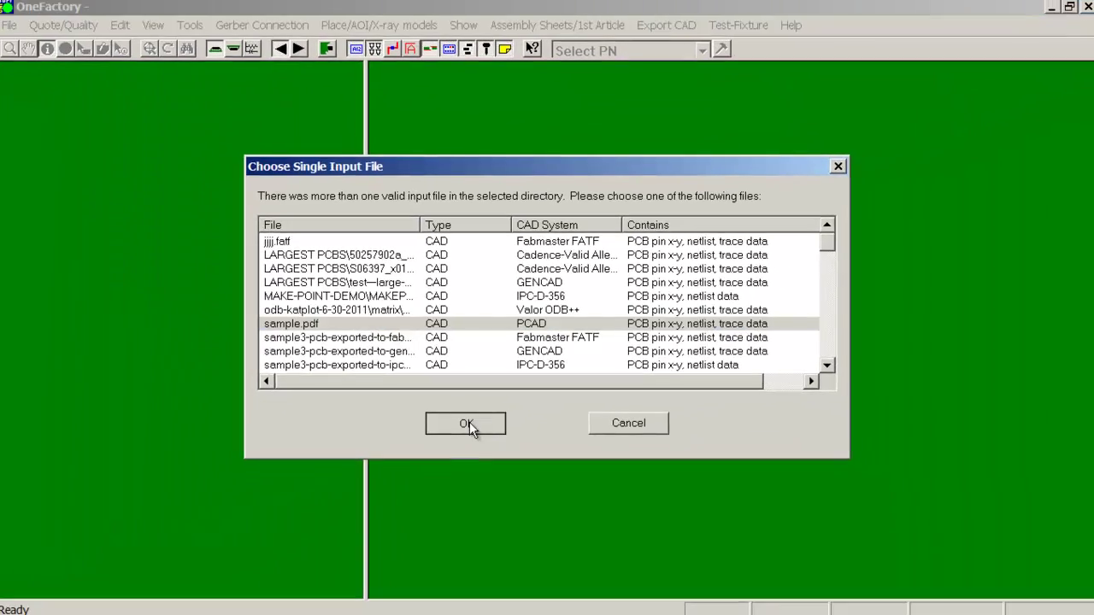
{"action": "left_click", "coordinate": [460, 520]}
{"action": "left_click", "coordinate": [525, 499]}
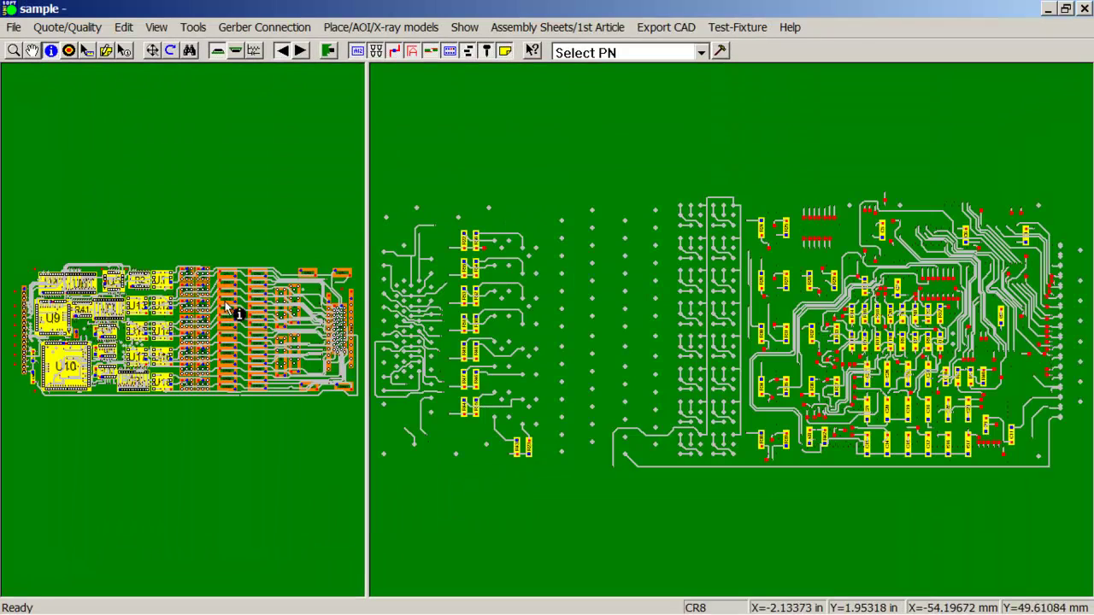
Step: Inspect the component information of U10 on the board's top side and close it
{"action": "scroll", "coordinate": [64, 383], "scroll_direction": "up", "scroll_amount": 2}
{"action": "left_click", "coordinate": [181, 317]}
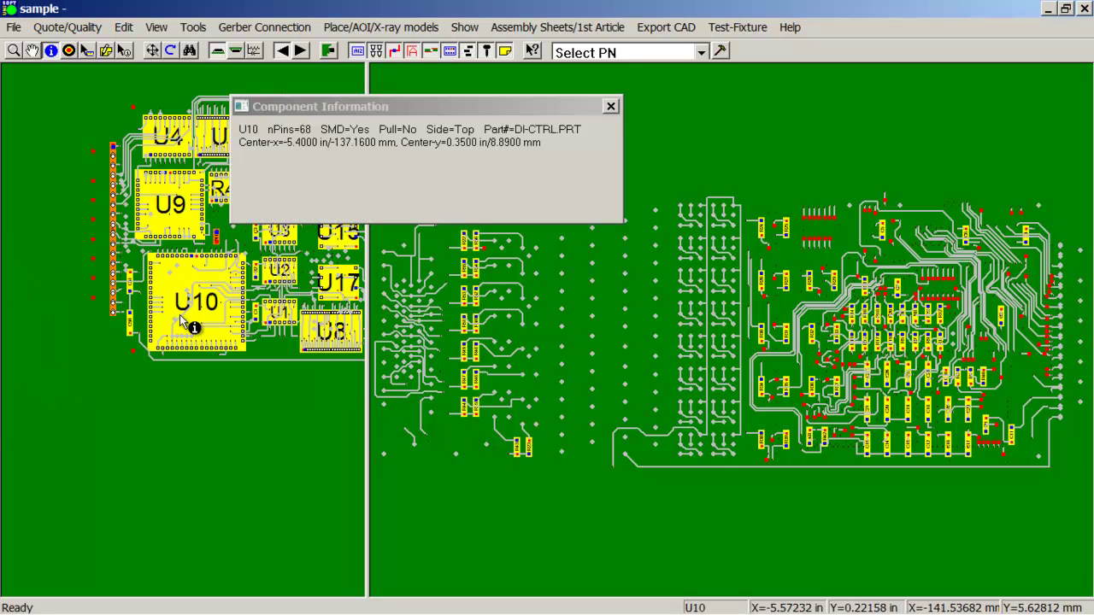
{"action": "left_click", "coordinate": [610, 106]}
Step: Clear the existing BOM data and start a BOM import with the [Default] description
{"action": "left_click", "coordinate": [14, 28]}
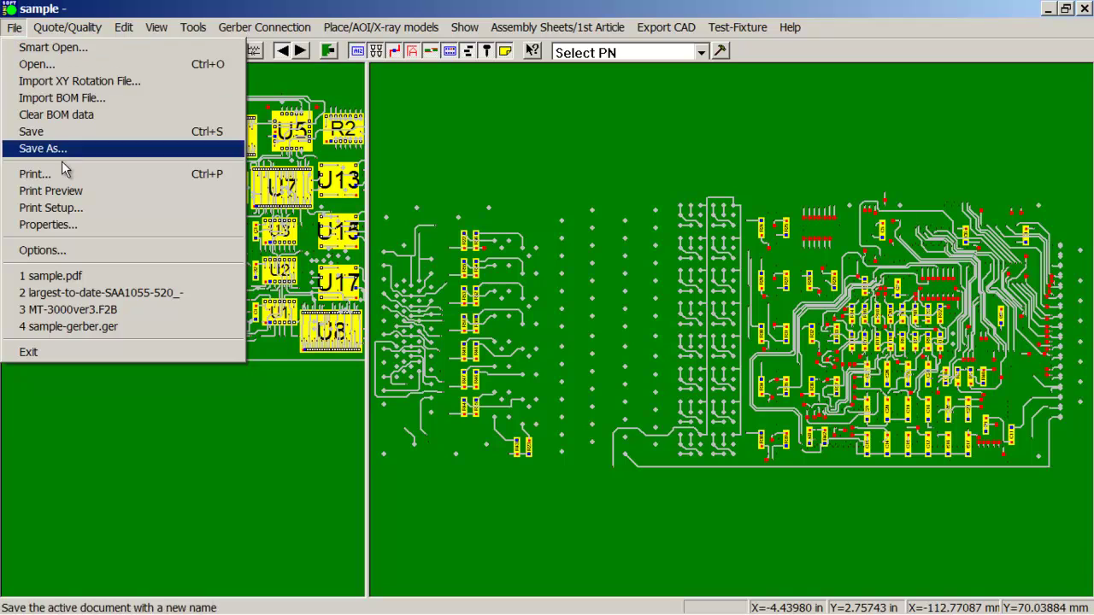
{"action": "left_click", "coordinate": [54, 115]}
{"action": "left_click", "coordinate": [17, 29]}
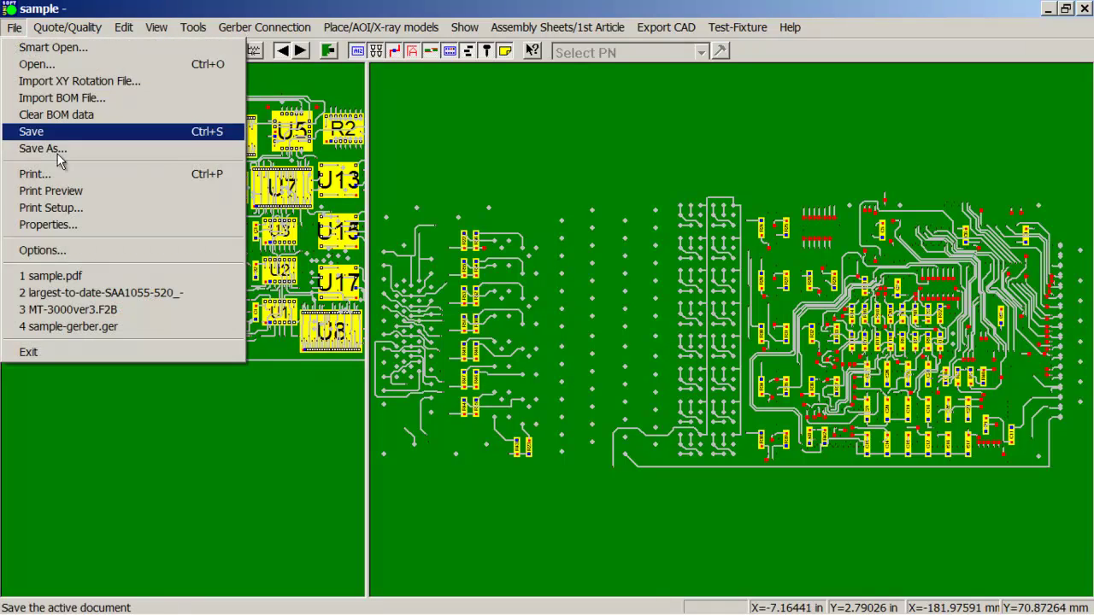
{"action": "left_click", "coordinate": [45, 98]}
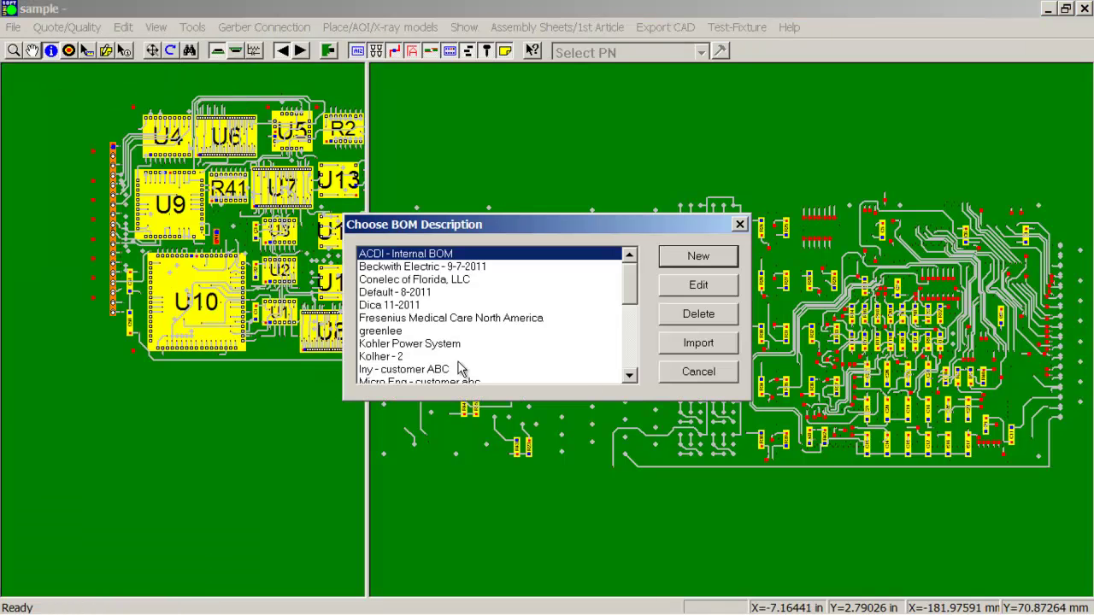
{"action": "left_click_drag", "start_coordinate": [630, 283], "coordinate": [646, 372]}
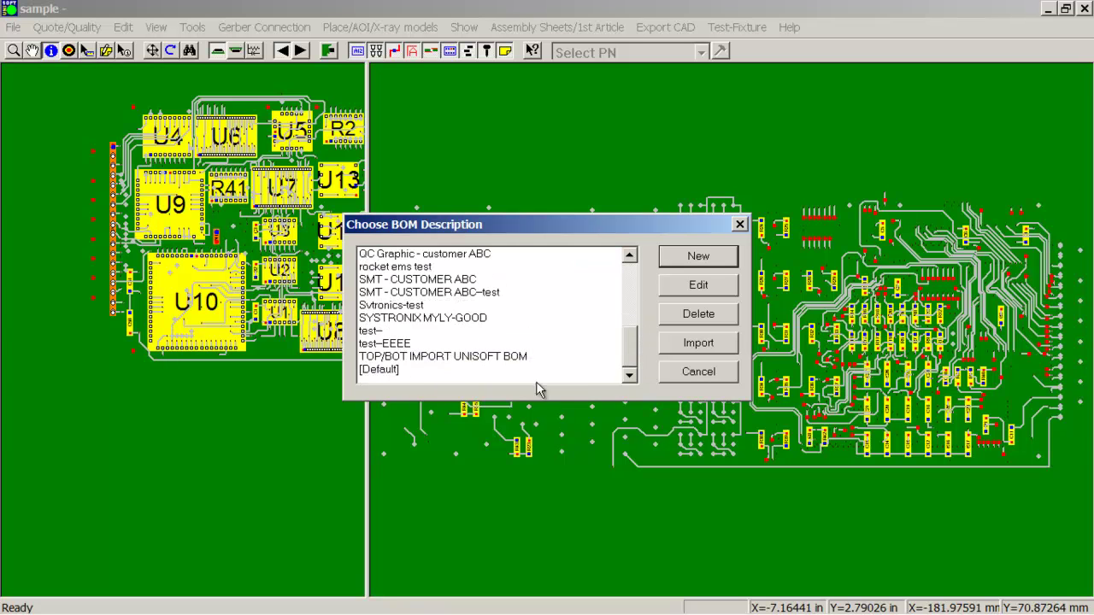
{"action": "left_click", "coordinate": [398, 371]}
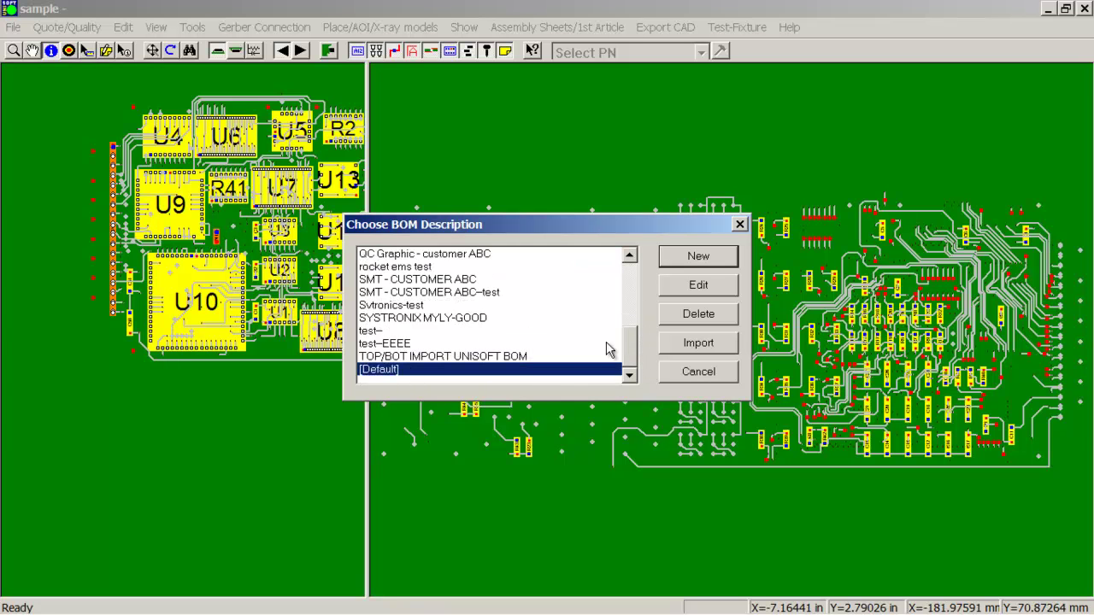
{"action": "left_click", "coordinate": [698, 343]}
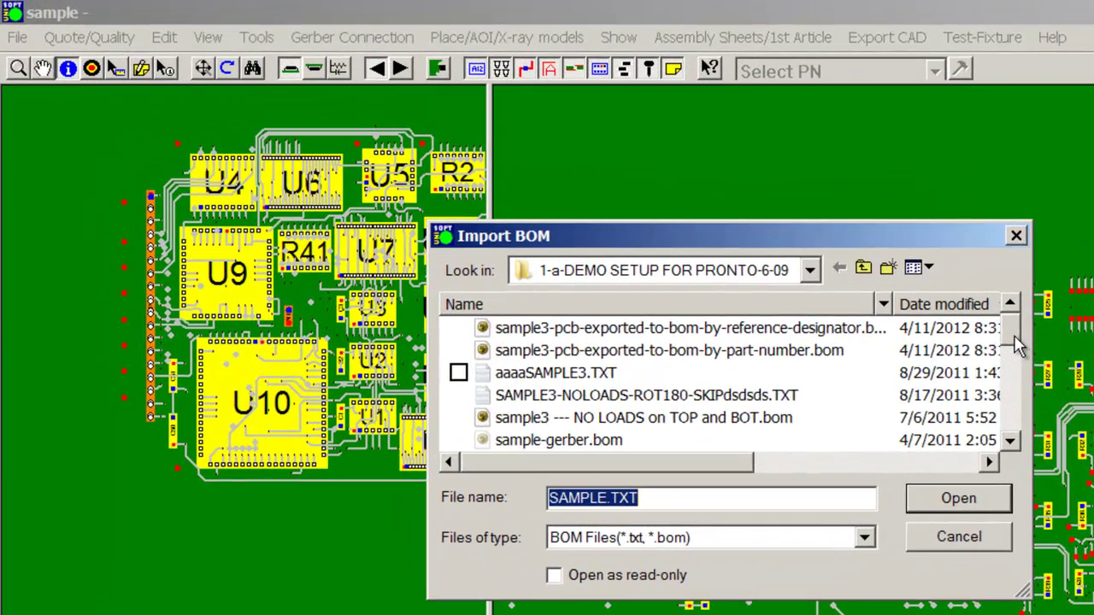
Step: Import the BOM file sample.bom, highlight the duplicate U5 warning in the report and close the report
{"action": "left_click_drag", "start_coordinate": [1017, 344], "coordinate": [1026, 411]}
{"action": "left_click", "coordinate": [564, 376]}
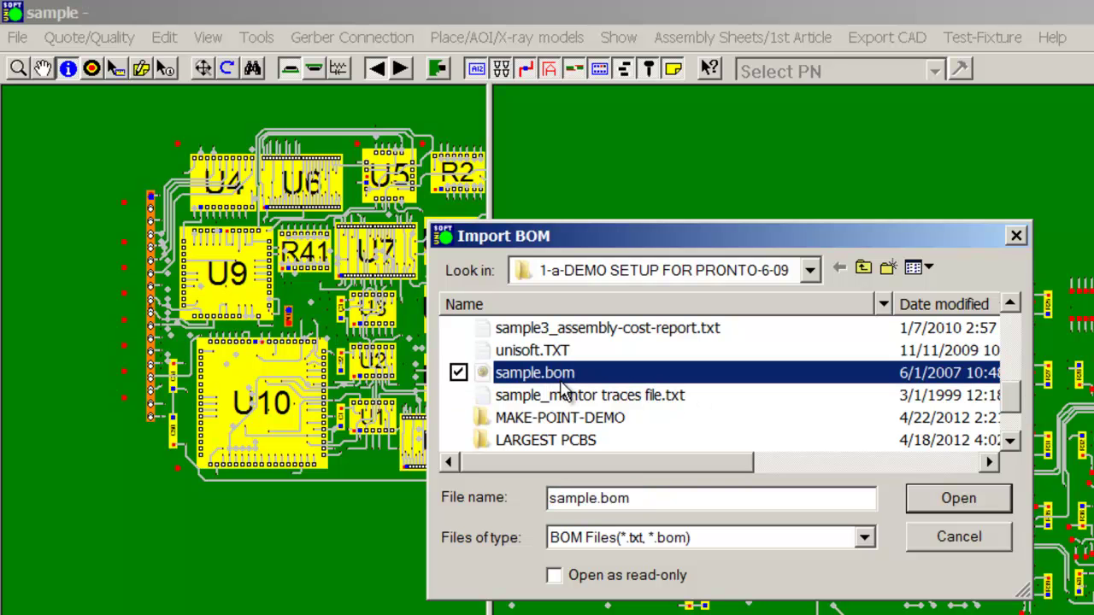
{"action": "left_click", "coordinate": [955, 505]}
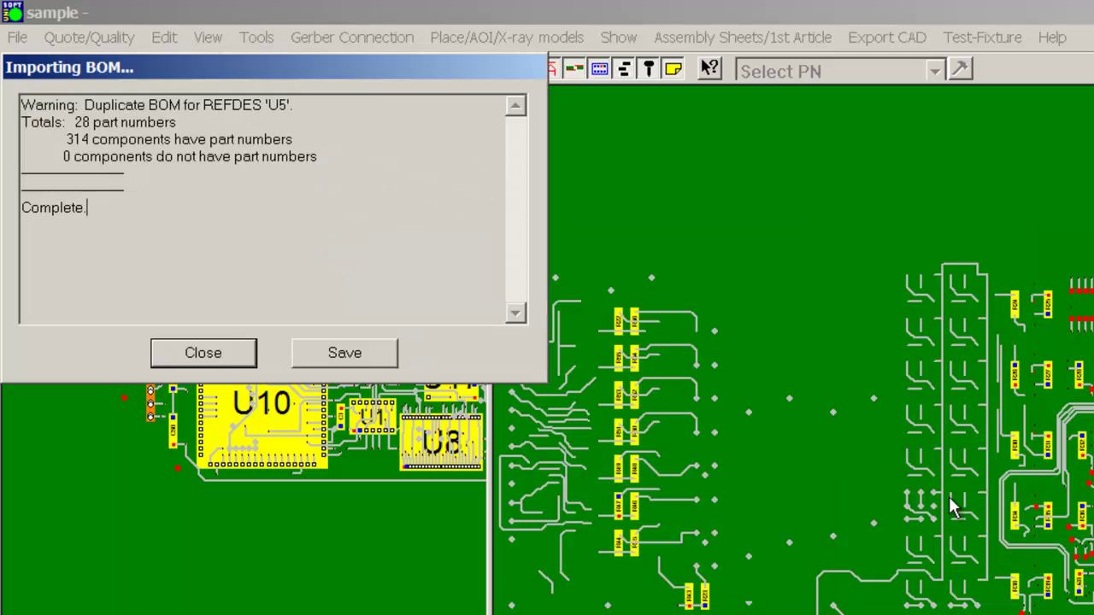
{"action": "left_click_drag", "start_coordinate": [312, 102], "coordinate": [3, 85]}
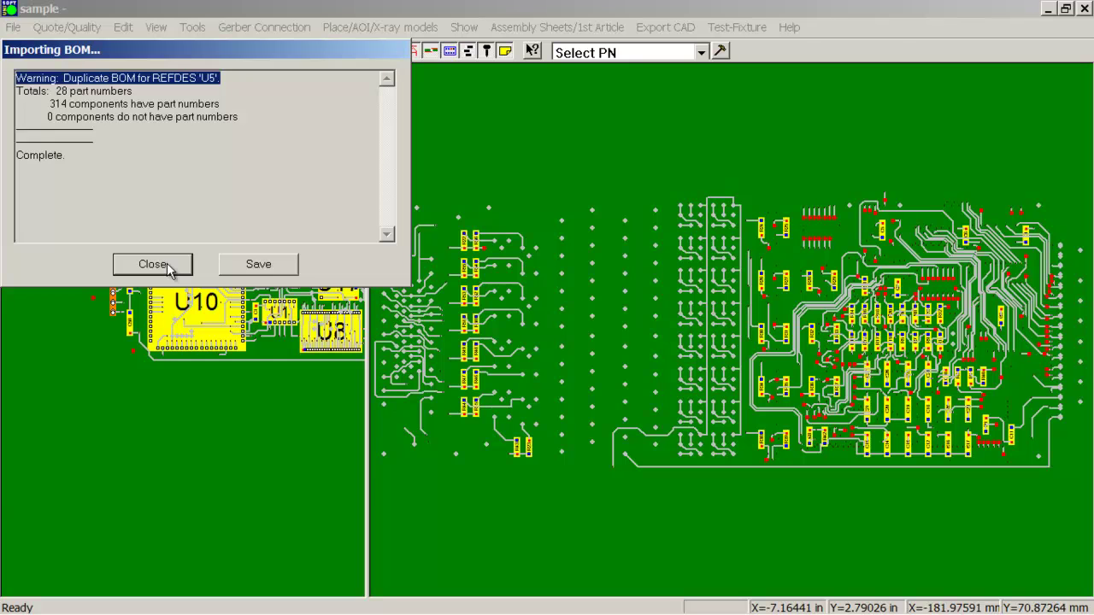
{"action": "left_click", "coordinate": [152, 264]}
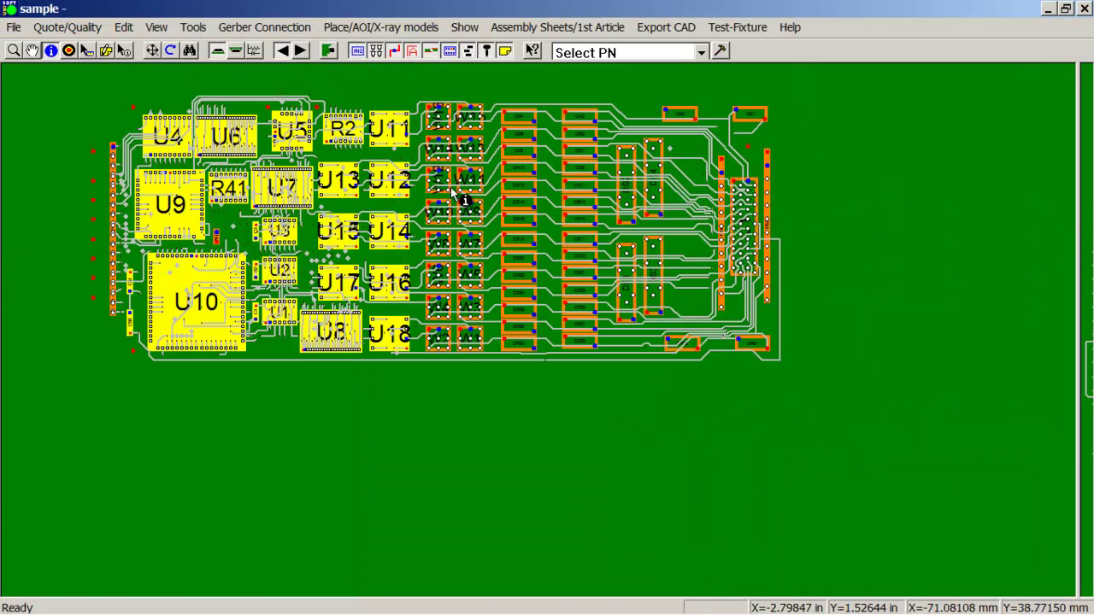
Step: Mark Reference 1 on the red round pad at the board's lower-left corner, below C50
{"action": "scroll", "coordinate": [451, 195], "scroll_direction": "up", "scroll_amount": 2}
{"action": "scroll", "coordinate": [454, 447], "scroll_direction": "down", "scroll_amount": 3}
{"action": "scroll", "coordinate": [513, 210], "scroll_direction": "up", "scroll_amount": 3}
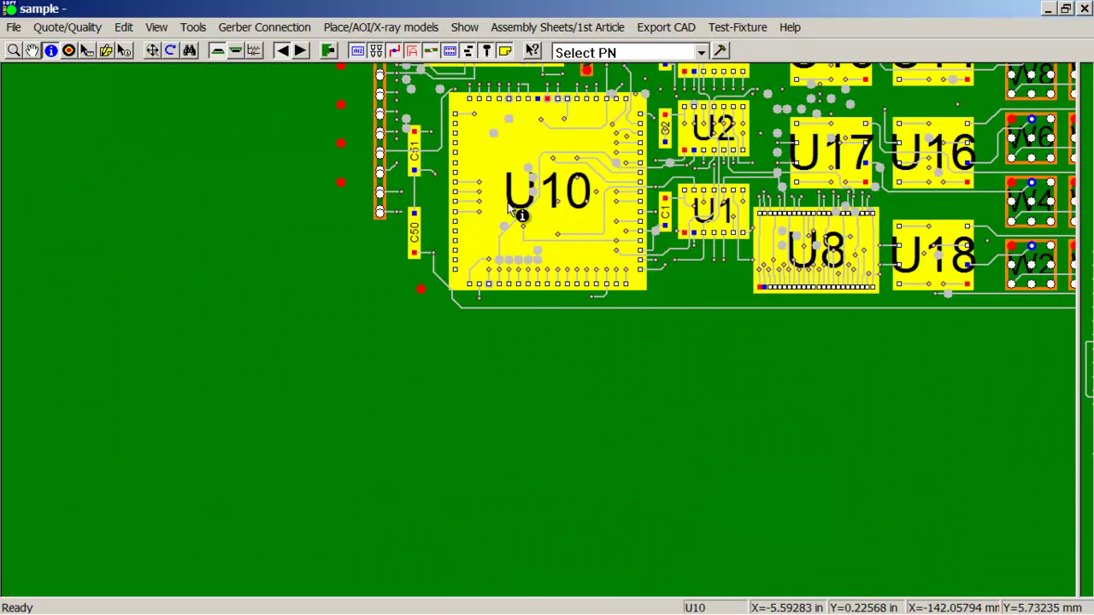
{"action": "left_click", "coordinate": [393, 28]}
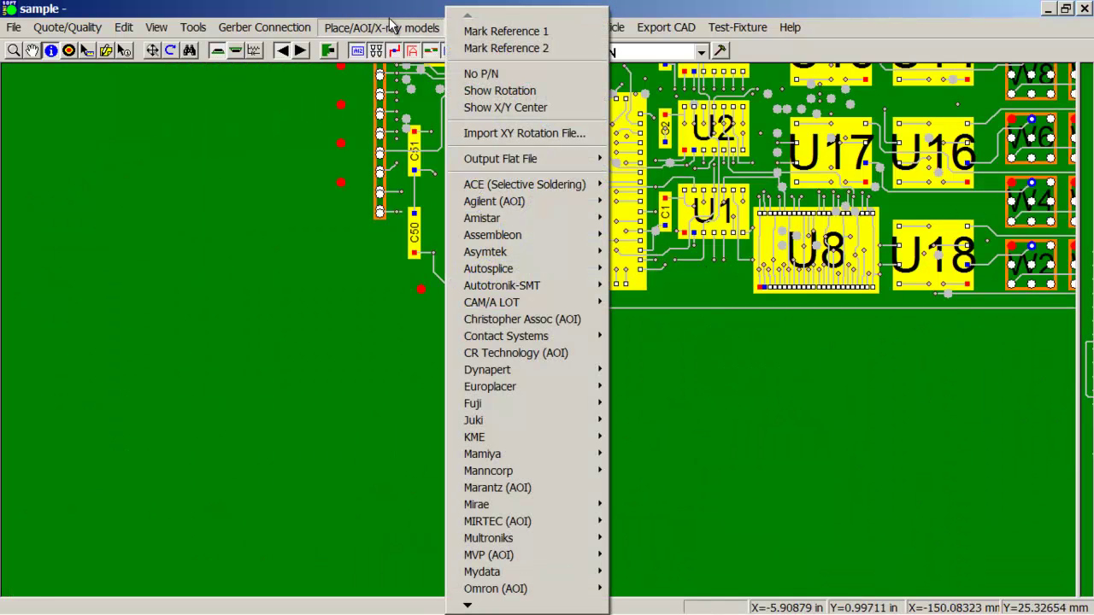
{"action": "left_click", "coordinate": [504, 30]}
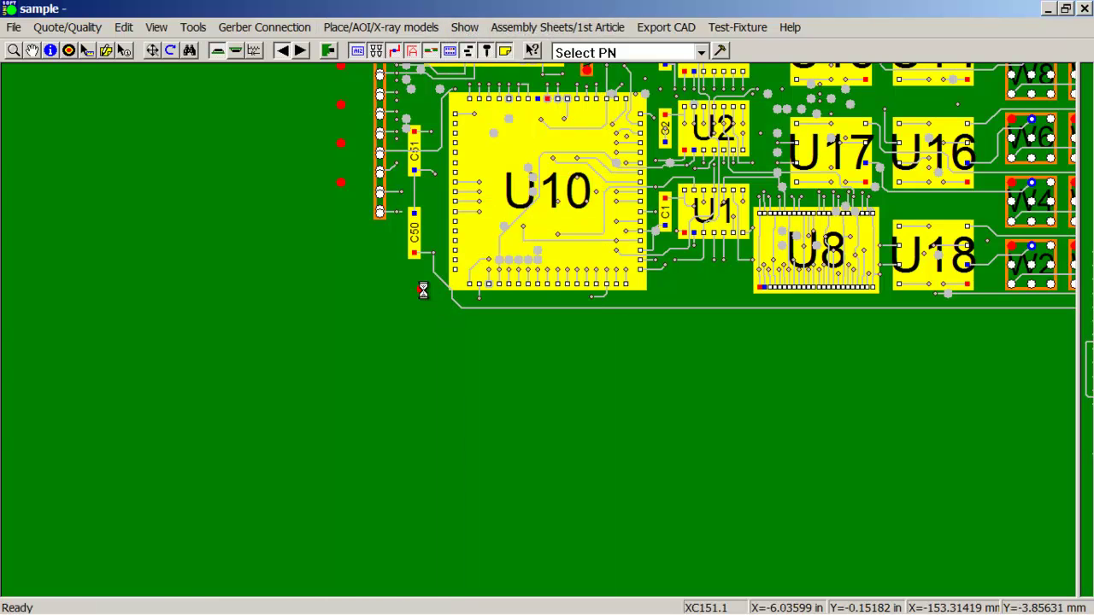
{"action": "left_click", "coordinate": [421, 289]}
{"action": "scroll", "coordinate": [441, 330], "scroll_direction": "up", "scroll_amount": 3}
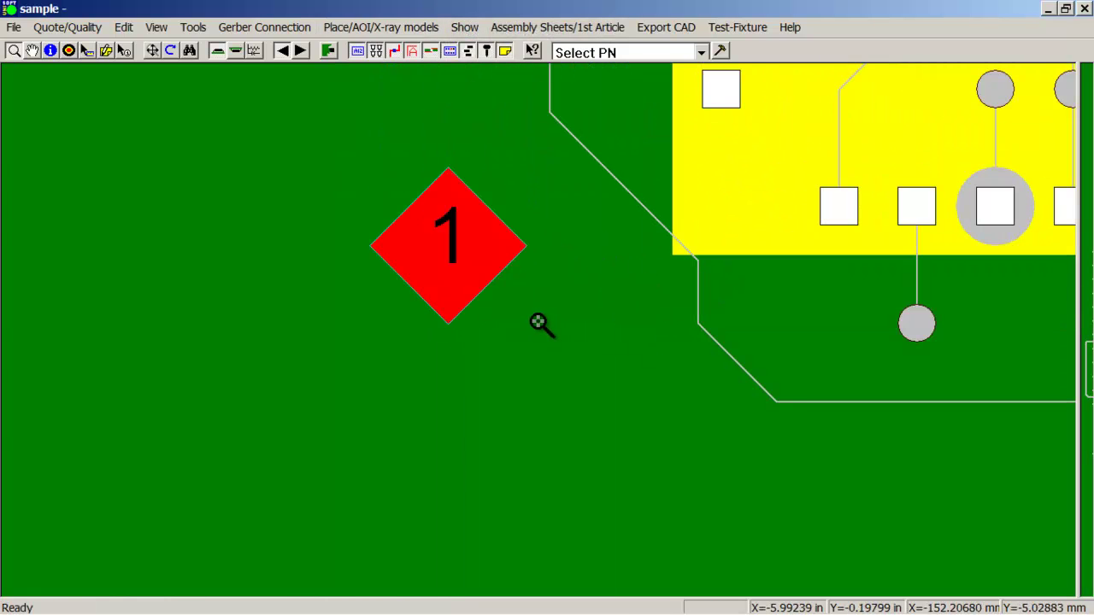
Step: Mark Reference 2 on the red round pad below CR1 near the board's upper-right corner
{"action": "scroll", "coordinate": [542, 325], "scroll_direction": "down", "scroll_amount": 2}
{"action": "scroll", "coordinate": [540, 330], "scroll_direction": "down", "scroll_amount": 1}
{"action": "scroll", "coordinate": [923, 203], "scroll_direction": "down", "scroll_amount": 1}
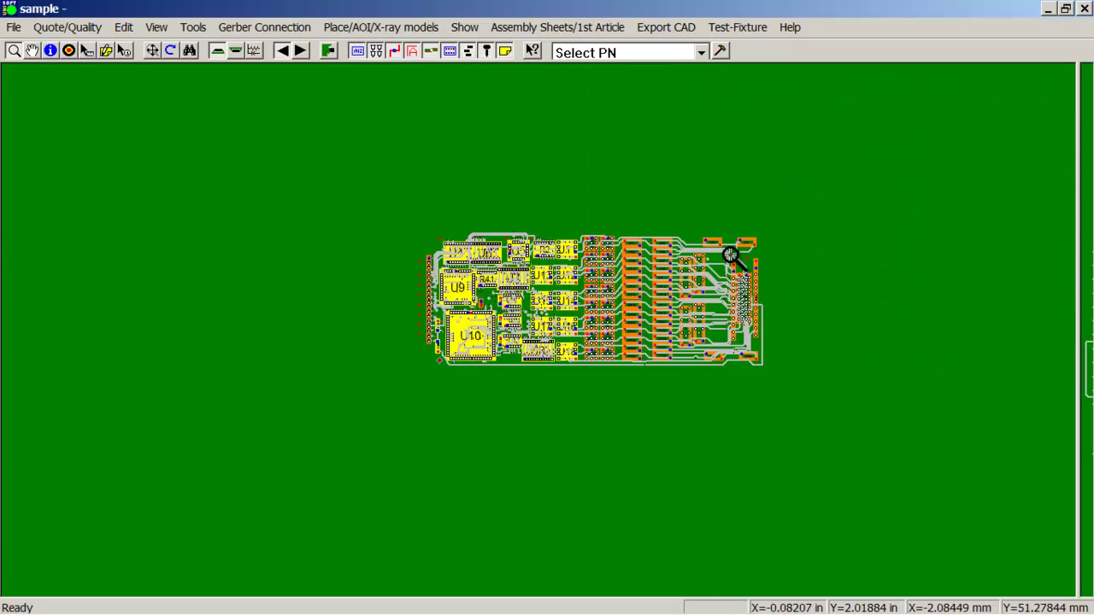
{"action": "scroll", "coordinate": [727, 254], "scroll_direction": "up", "scroll_amount": 2}
{"action": "scroll", "coordinate": [541, 306], "scroll_direction": "up", "scroll_amount": 1}
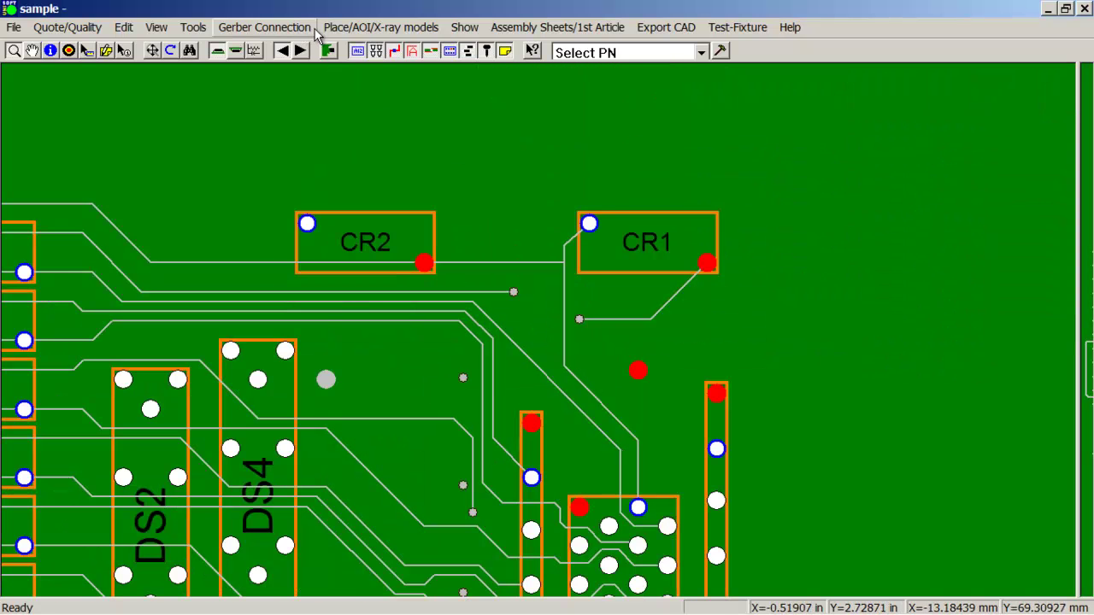
{"action": "left_click", "coordinate": [380, 27]}
{"action": "left_click", "coordinate": [508, 47]}
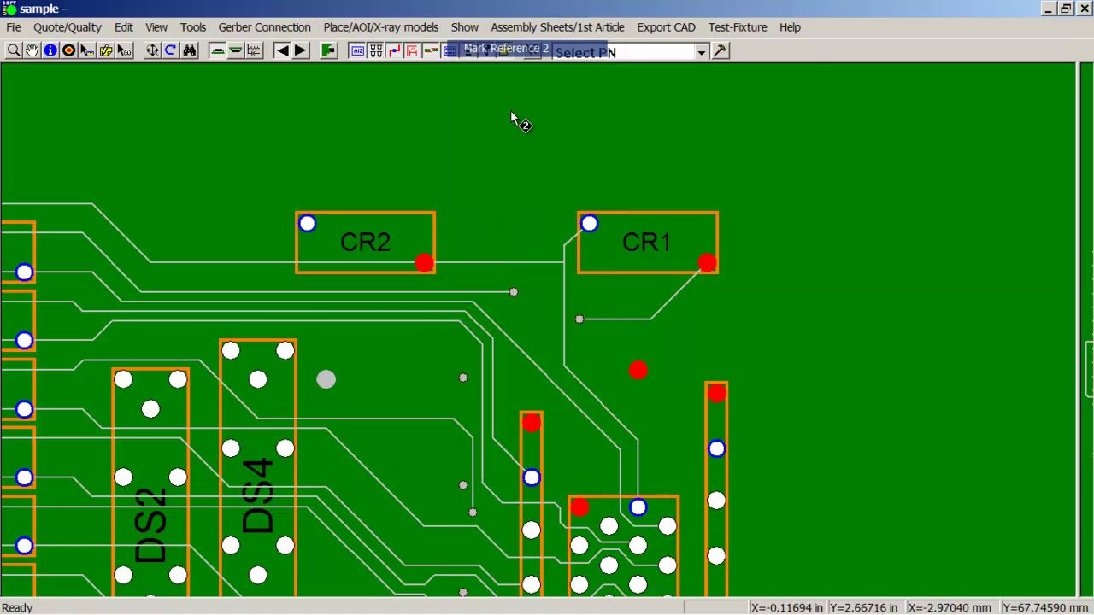
{"action": "left_click", "coordinate": [647, 376]}
{"action": "scroll", "coordinate": [484, 347], "scroll_direction": "down", "scroll_amount": 1}
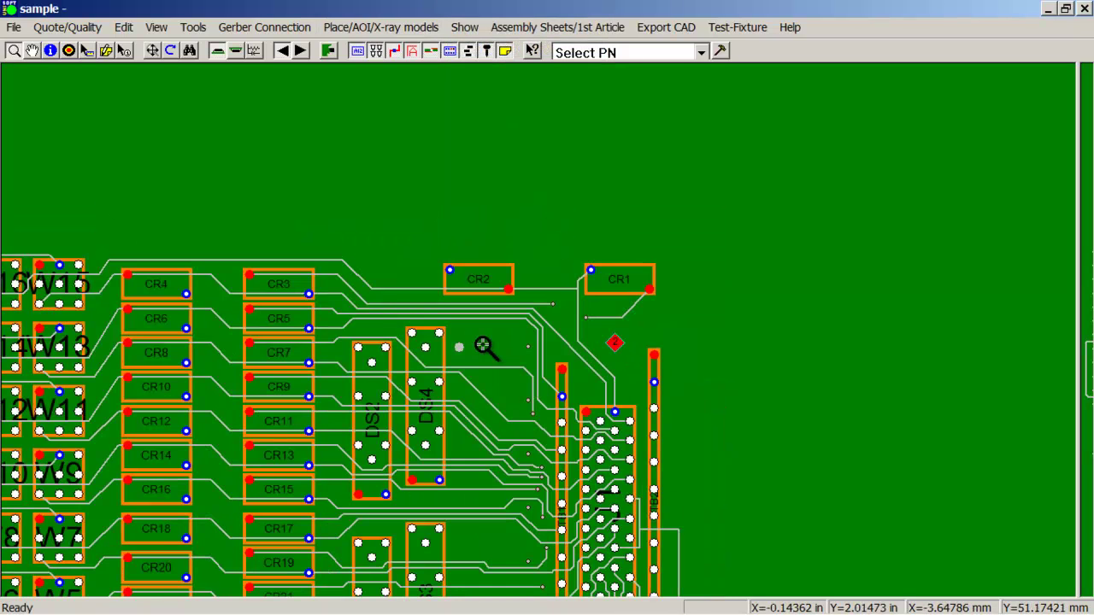
Step: Start a top-side ACE selective soldering export and accept 1 PCB in X and Y with 0 inch offsets
{"action": "left_click", "coordinate": [376, 28]}
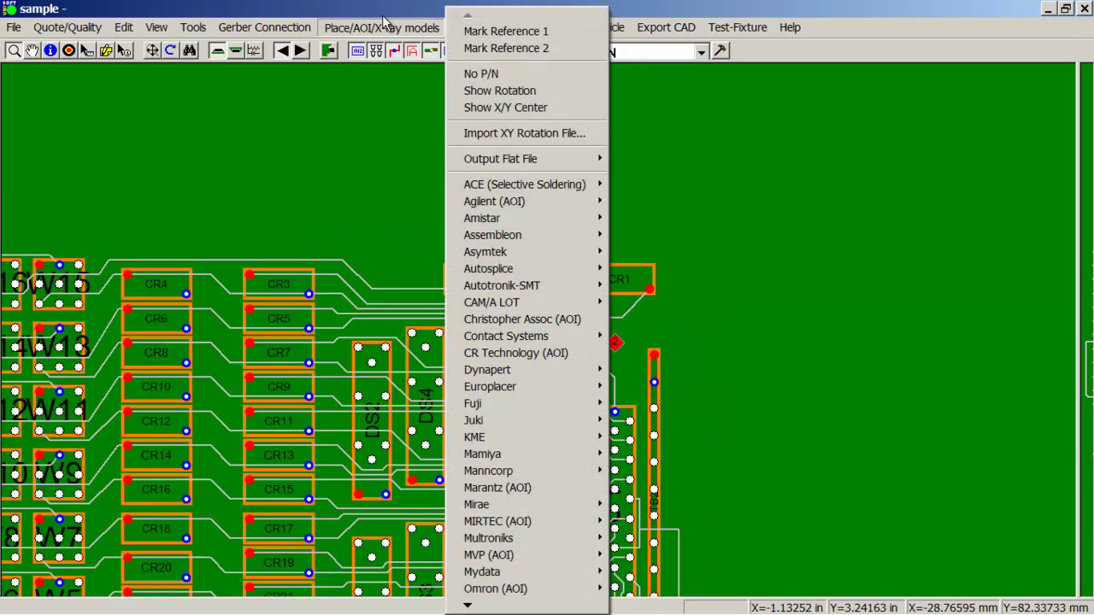
{"action": "mouse_move", "coordinate": [537, 186]}
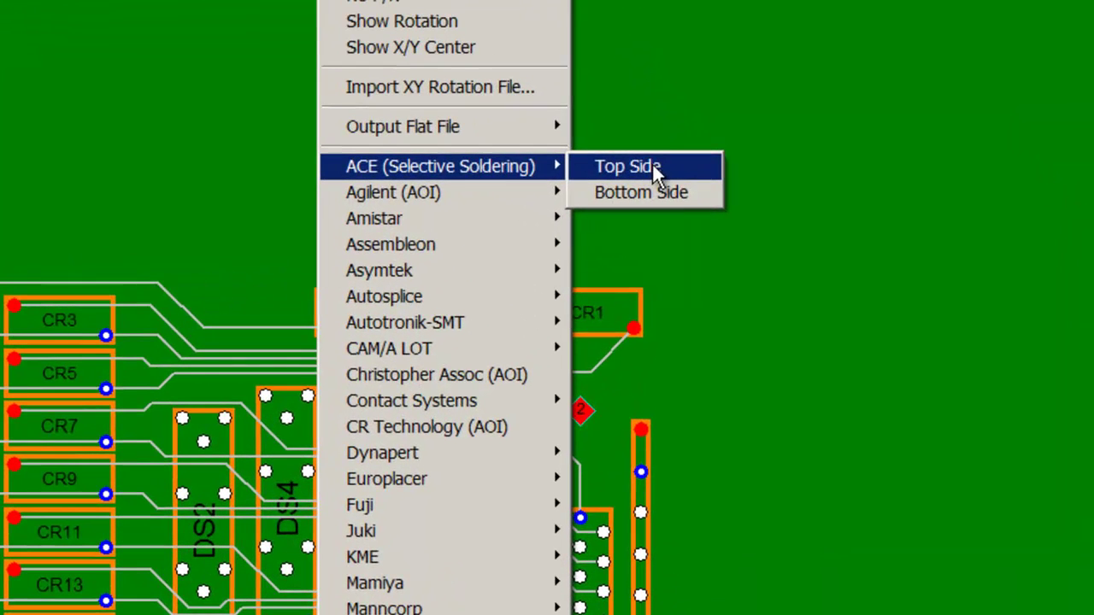
{"action": "left_click", "coordinate": [657, 171]}
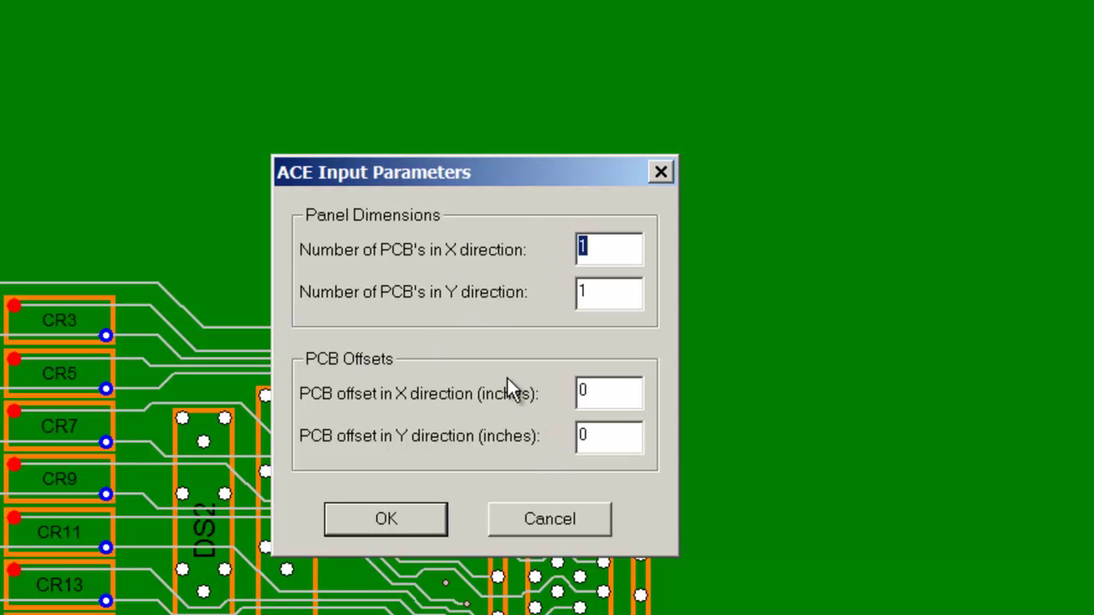
{"action": "left_click", "coordinate": [621, 292]}
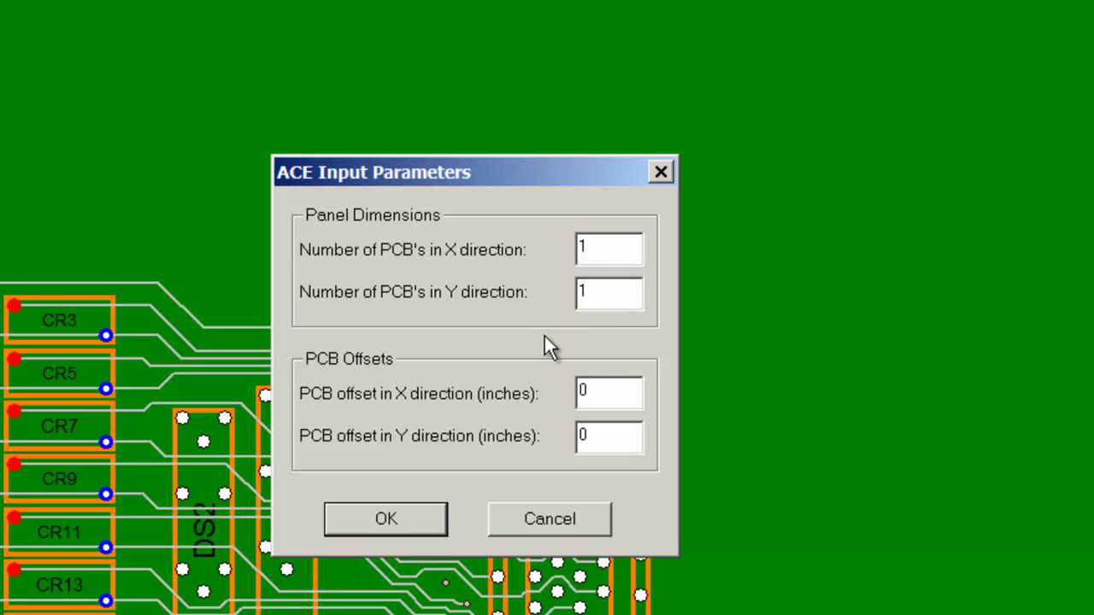
{"action": "left_click", "coordinate": [607, 252]}
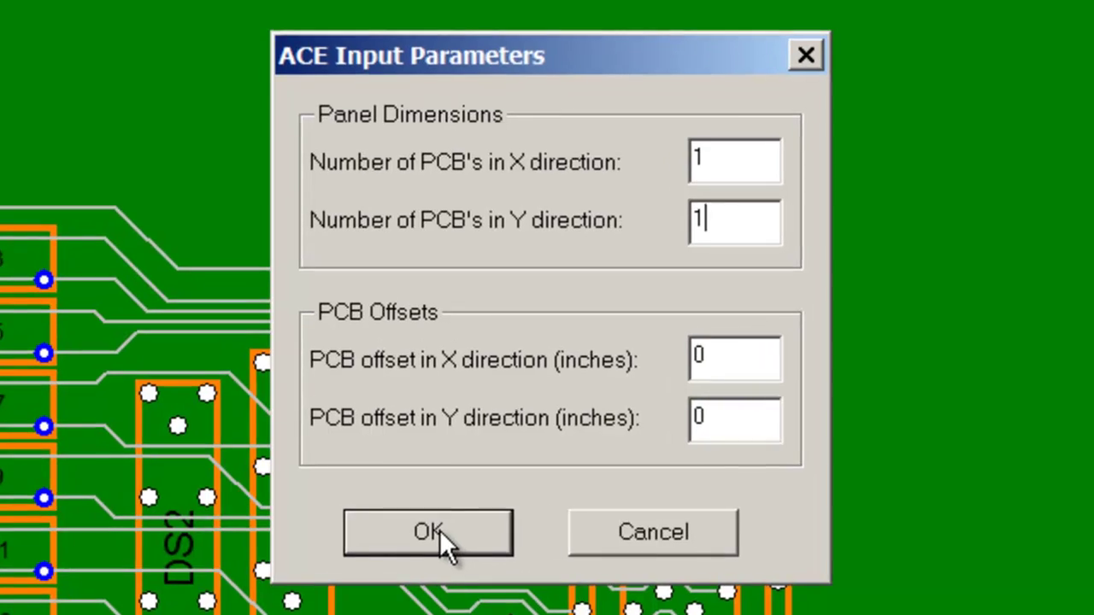
{"action": "left_click", "coordinate": [399, 526]}
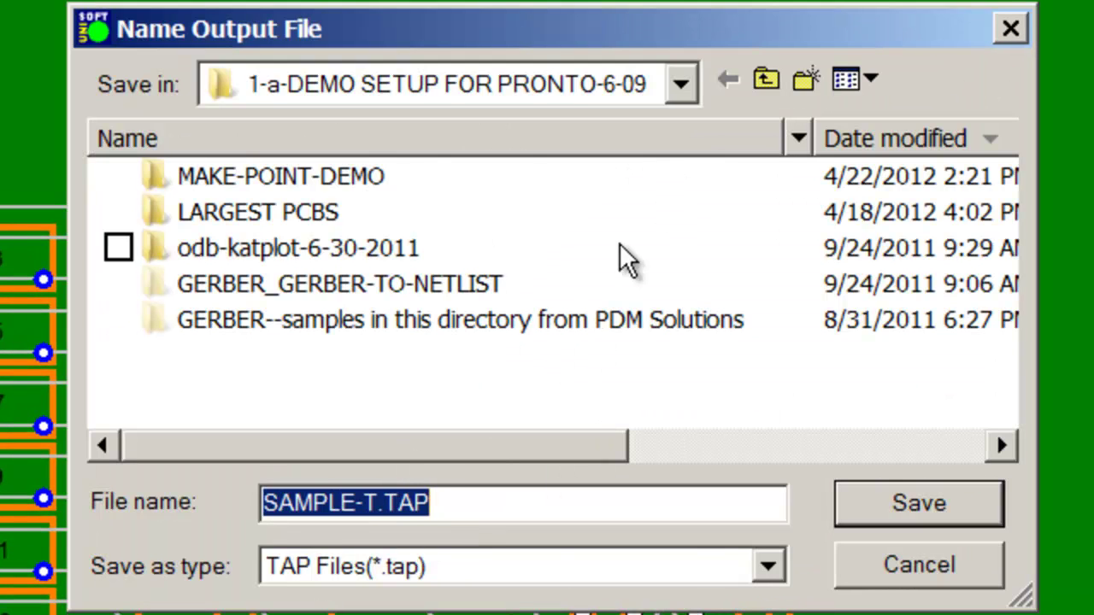
Step: Save the soldering program as SAMPLE-T---.TAP in folder 1 on the C: drive
{"action": "left_click", "coordinate": [681, 86]}
{"action": "left_click", "coordinate": [402, 296]}
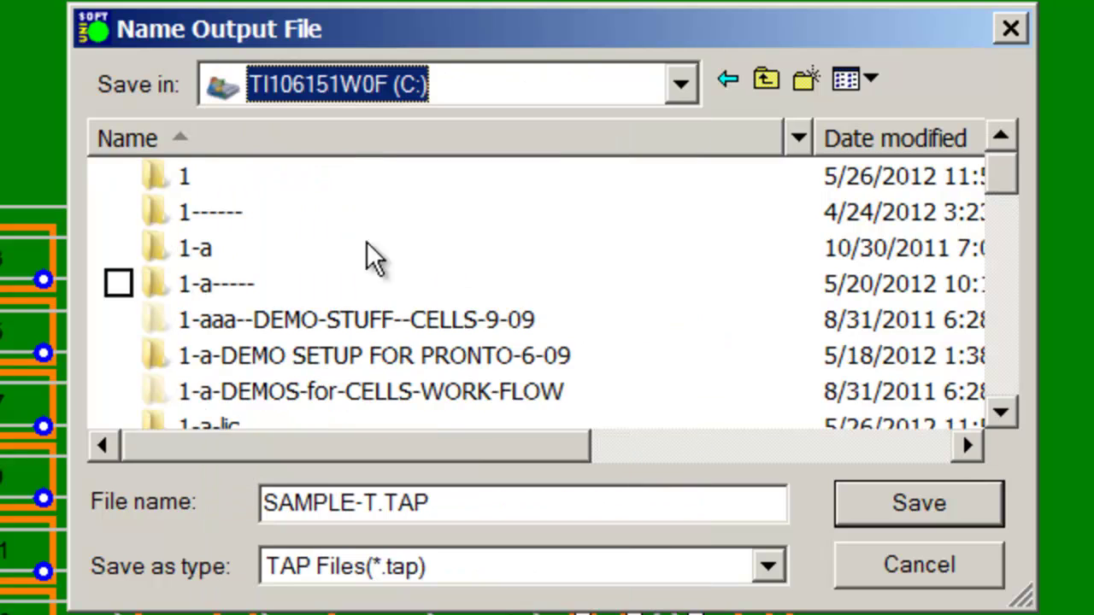
{"action": "double_click", "coordinate": [165, 176]}
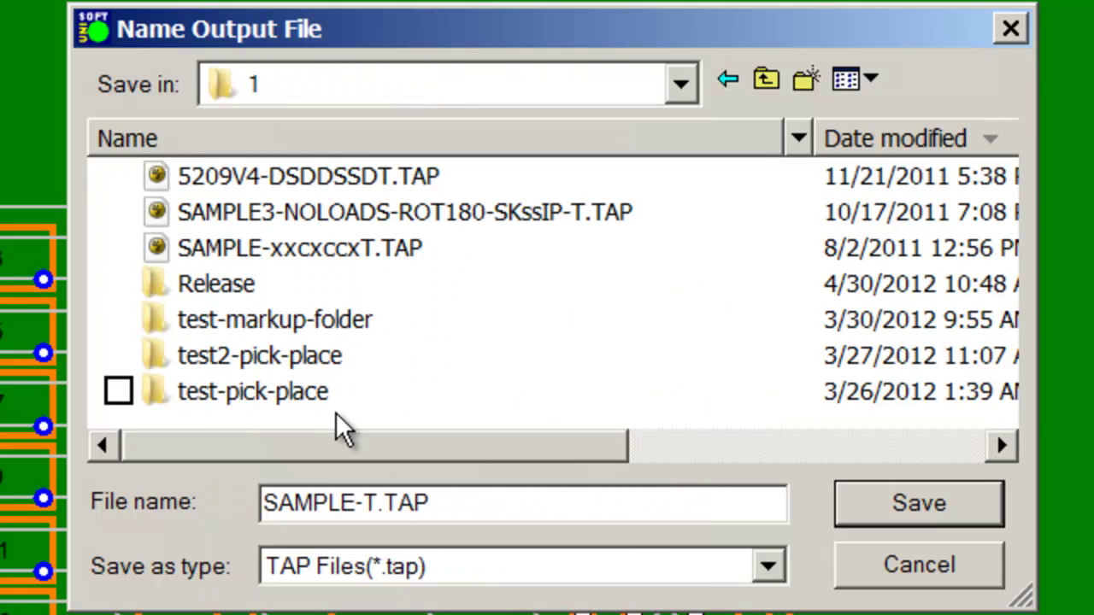
{"action": "left_click", "coordinate": [382, 511]}
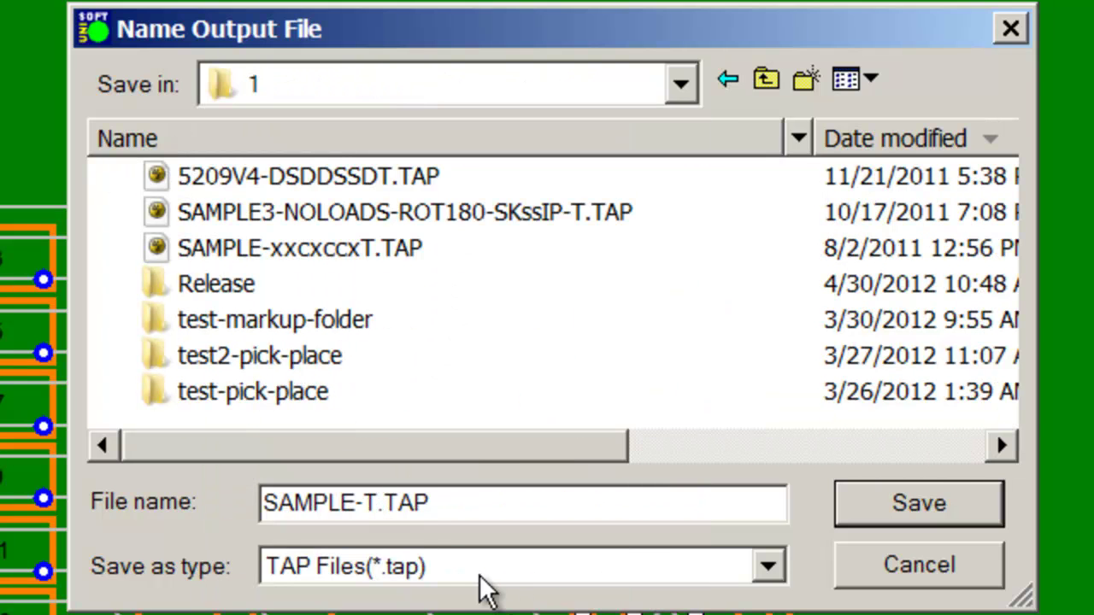
{"action": "type", "text": "---"}
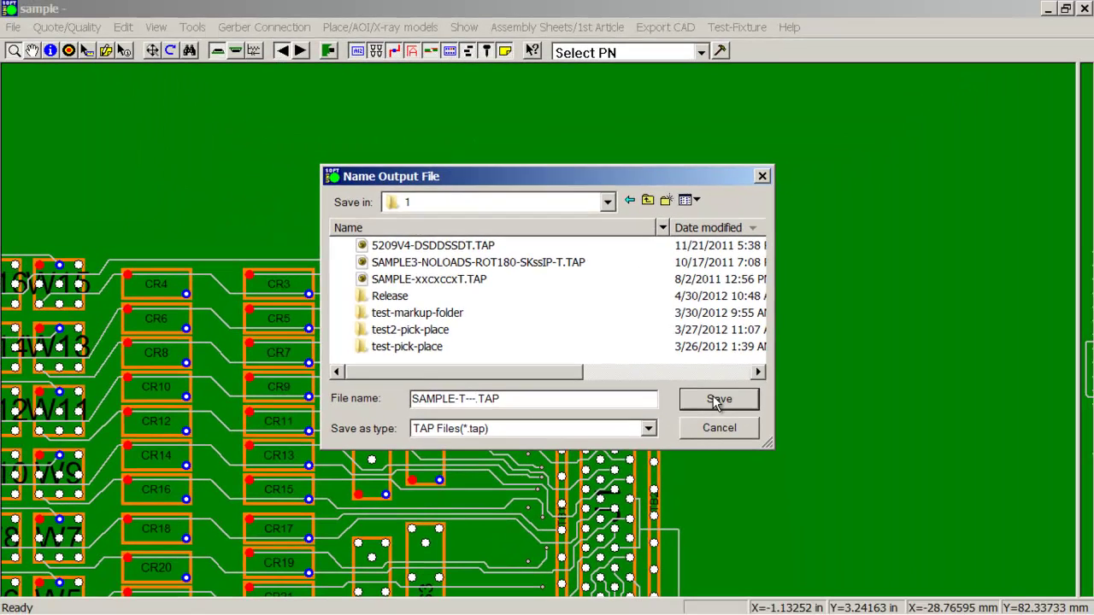
{"action": "left_click", "coordinate": [717, 401]}
{"action": "left_click", "coordinate": [653, 359]}
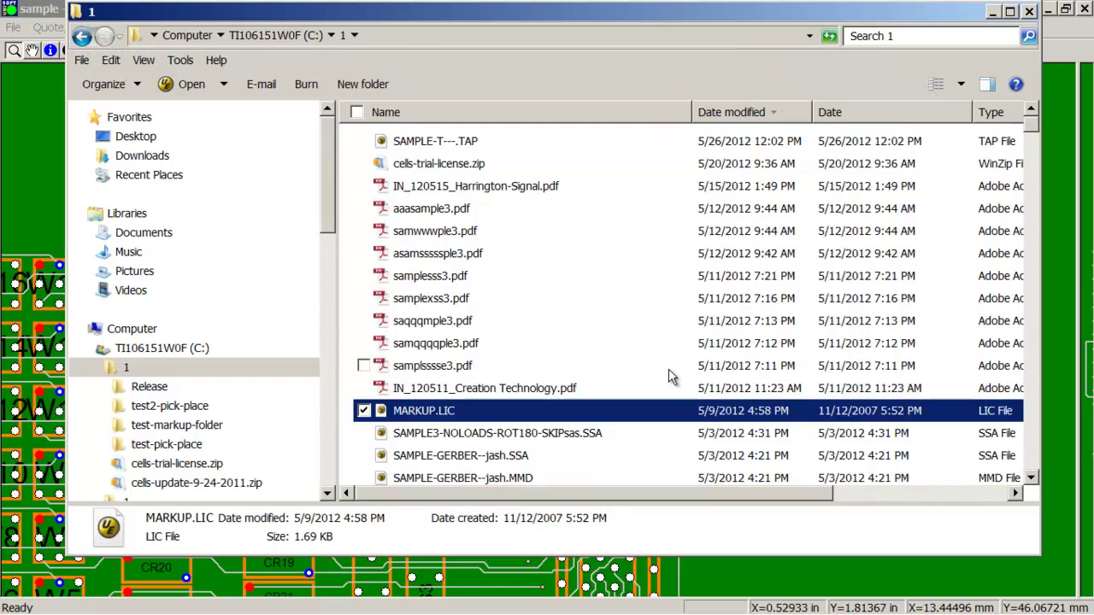
Step: Open SAMPLE-T---.TAP in UltraEdit and highlight the first (FLUX) heading and the (SOLDER) O2001 lines that start the solder coordinate section
{"action": "left_click", "coordinate": [487, 143]}
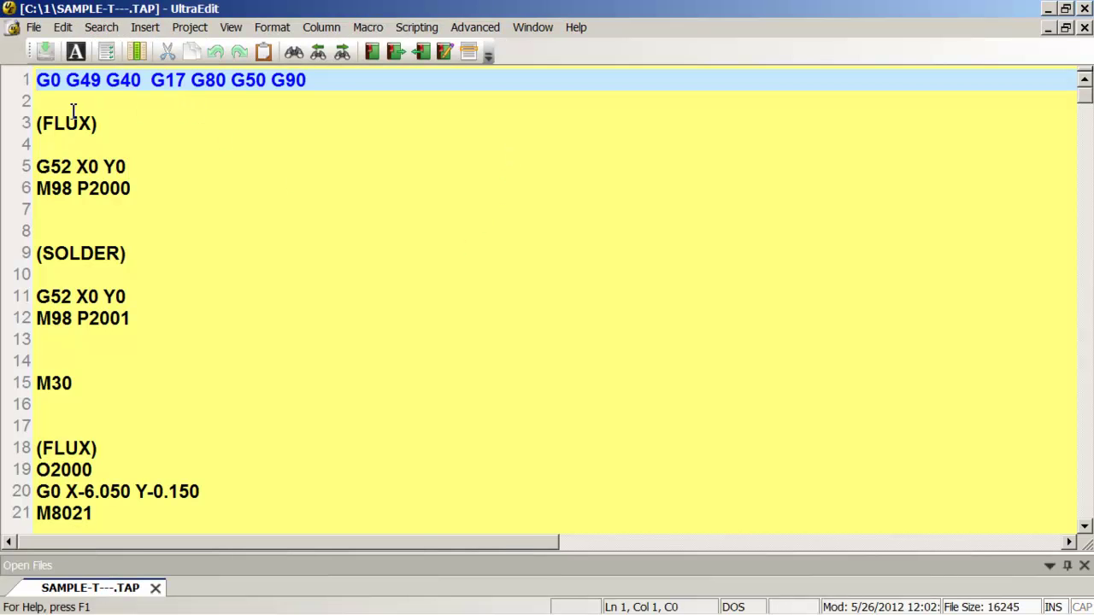
{"action": "left_click_drag", "start_coordinate": [51, 146], "coordinate": [25, 133]}
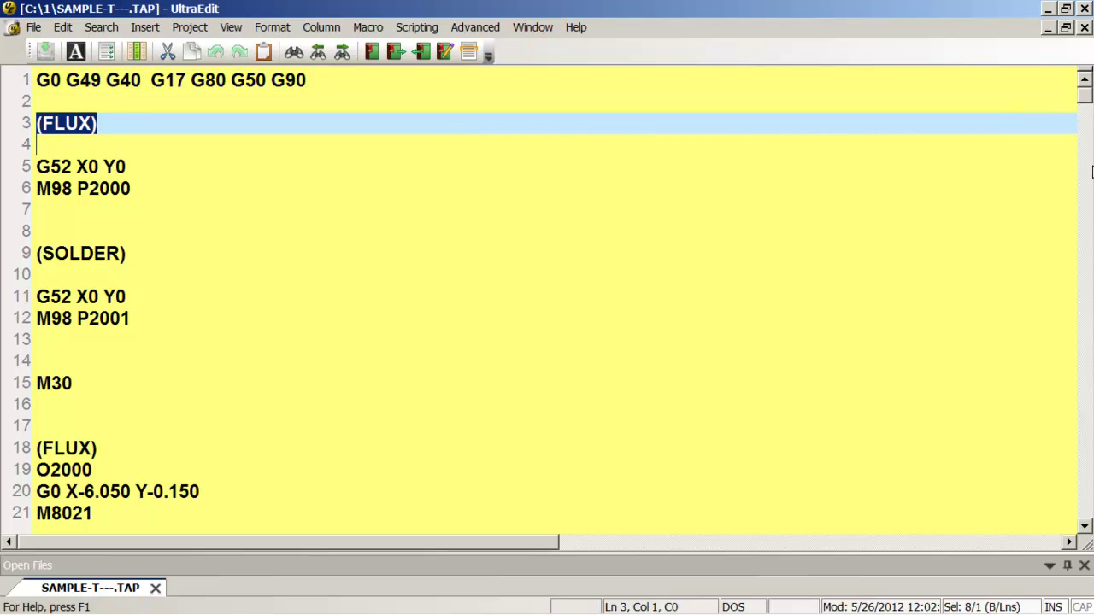
{"action": "left_click_drag", "start_coordinate": [1086, 98], "coordinate": [1087, 303]}
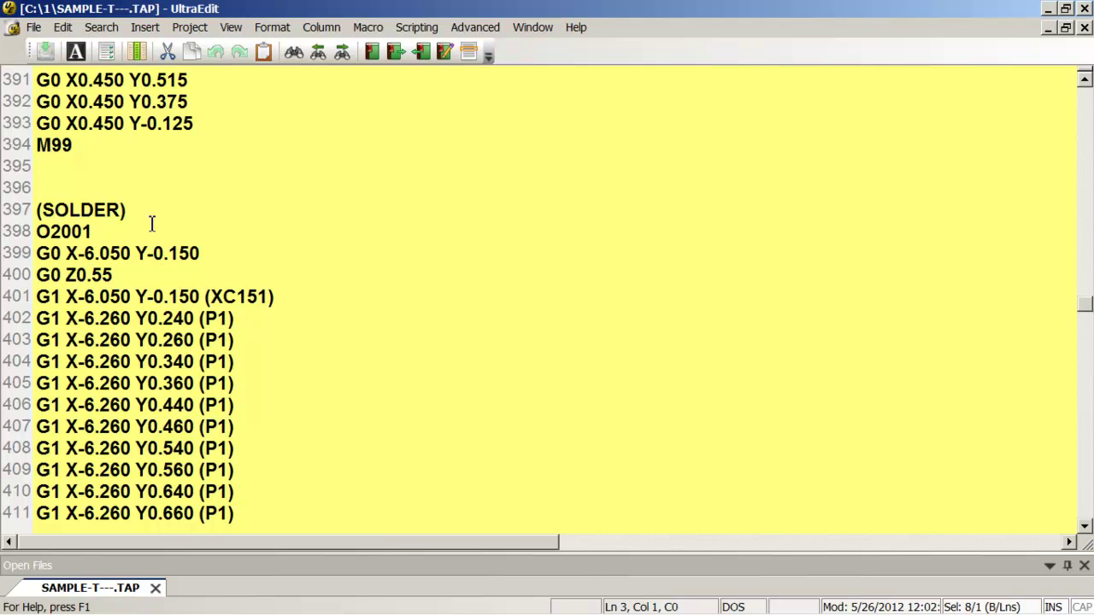
{"action": "left_click_drag", "start_coordinate": [155, 228], "coordinate": [38, 210]}
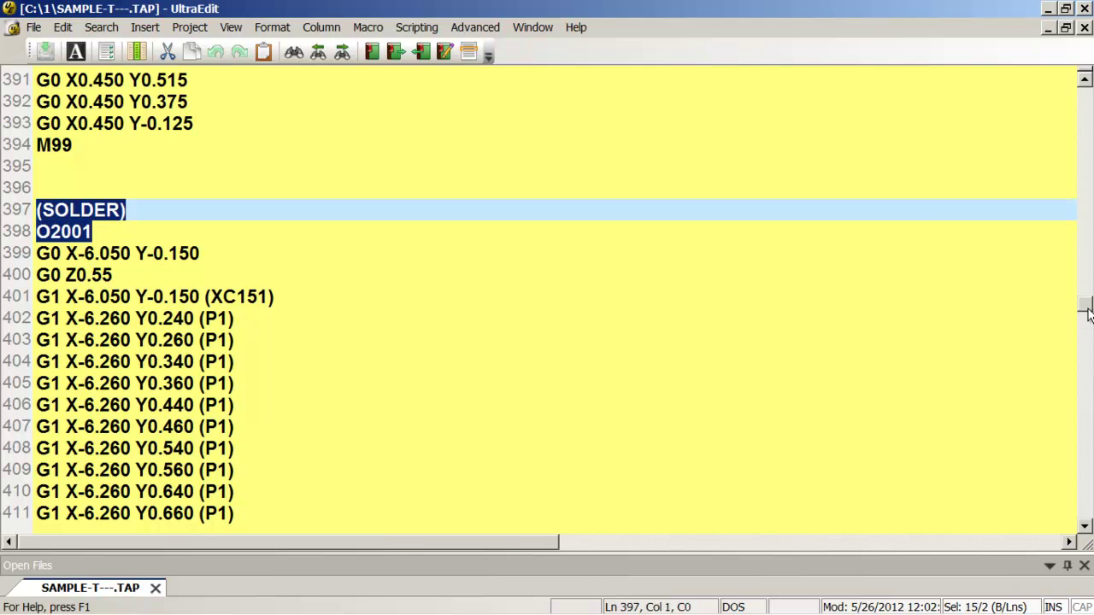